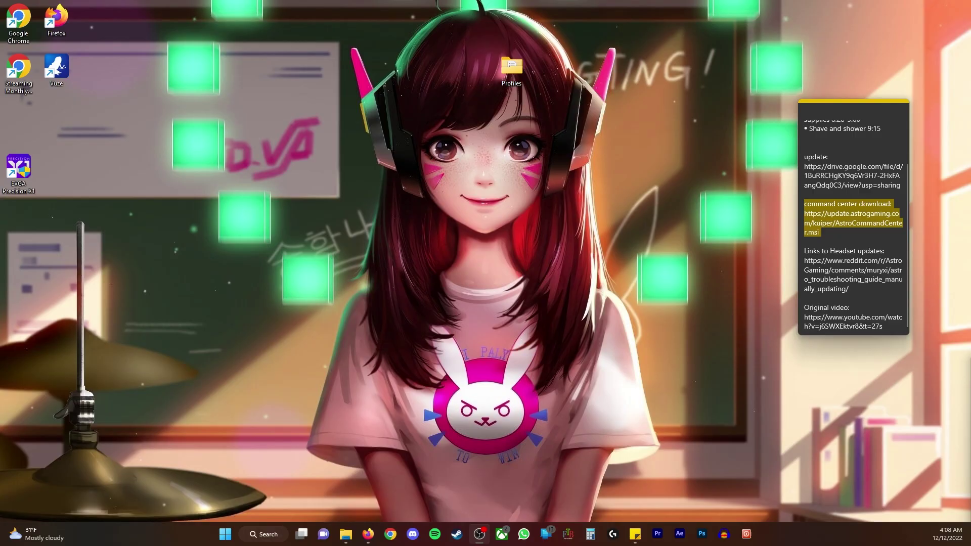
Launch ASTRO Command Center from a Start search for 'astr', then close it
left_click(221, 541)
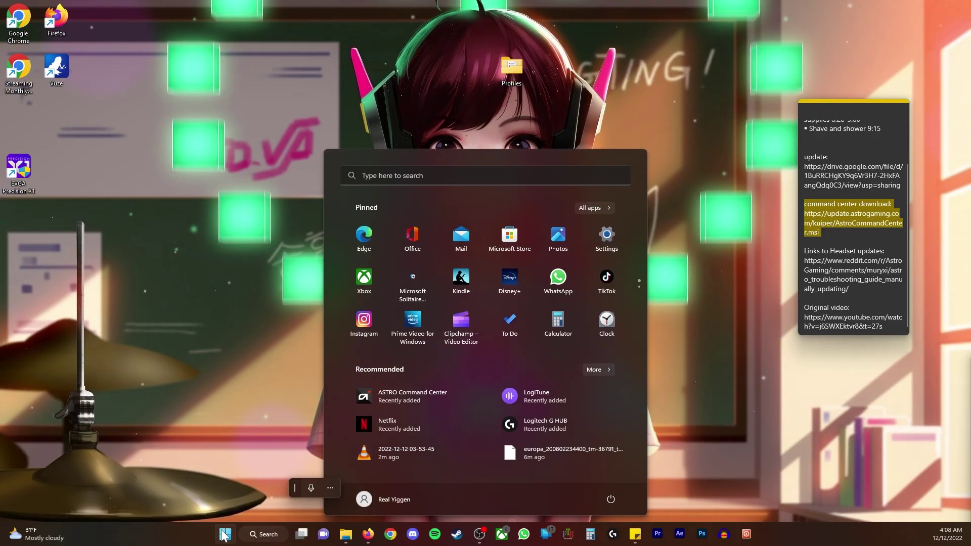
type("astr")
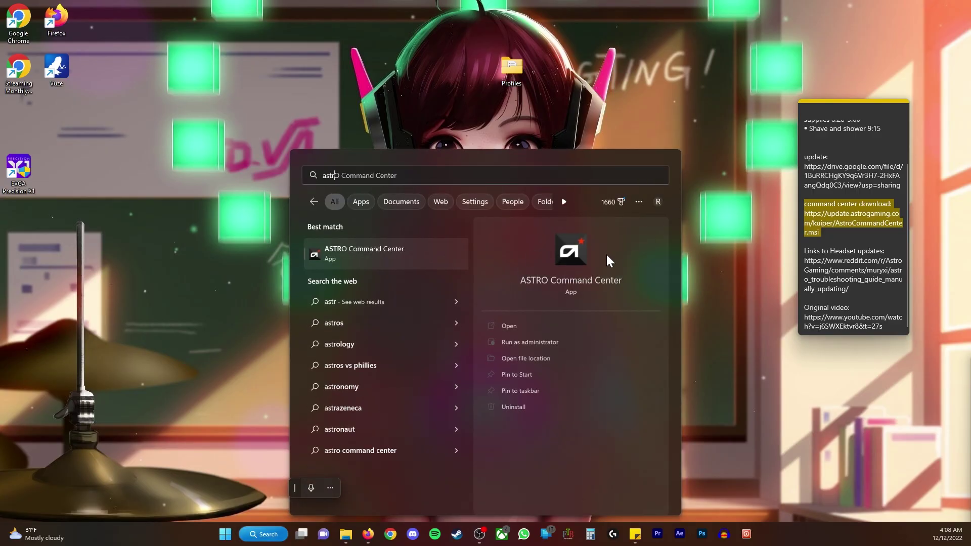
left_click(548, 254)
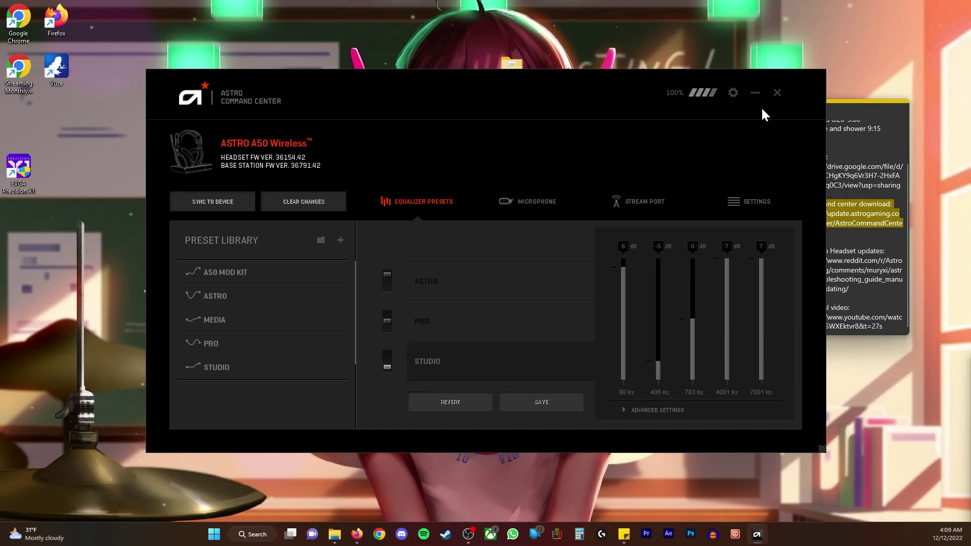
left_click(776, 93)
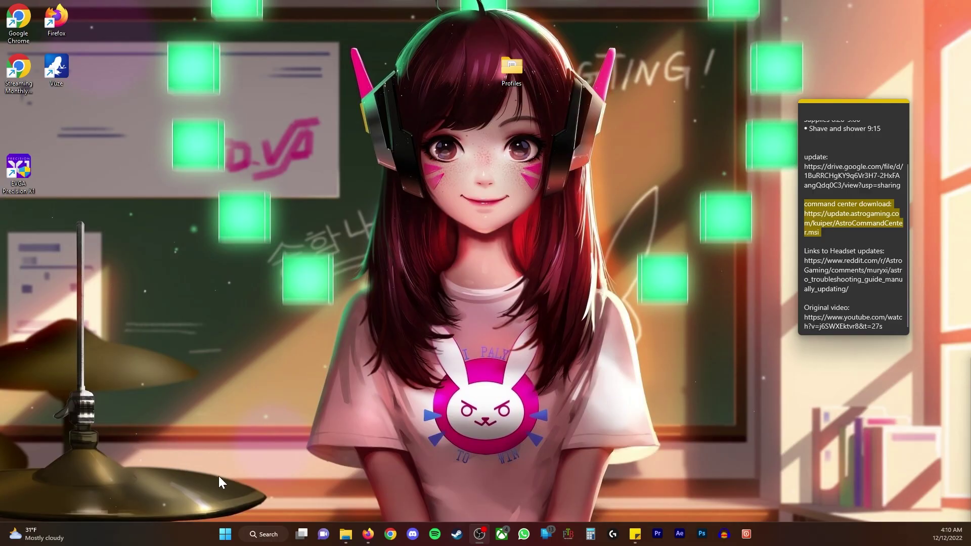
Search Start for 'astr' and bring up the ASTRO Command Center result's context menu
left_click(226, 535)
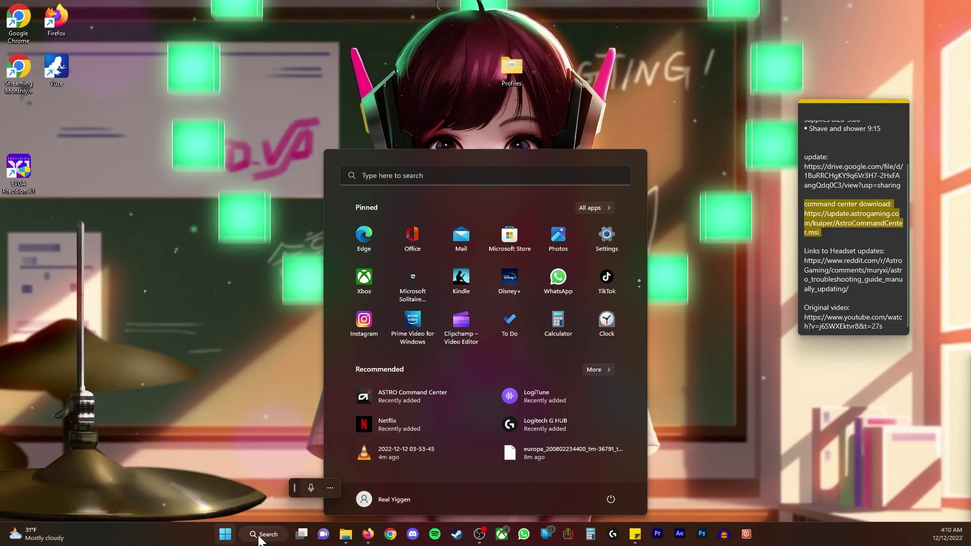
type("astr")
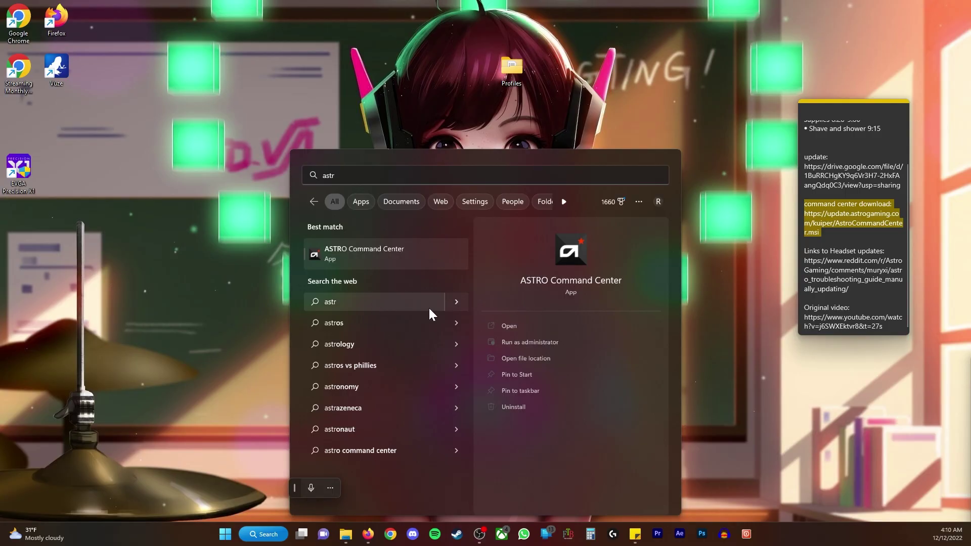
right_click(533, 244)
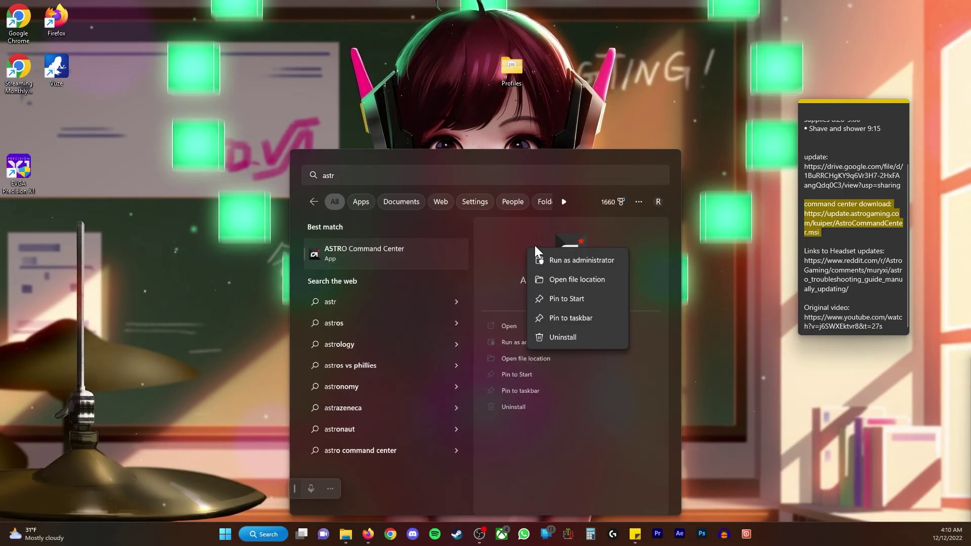
right_click(400, 255)
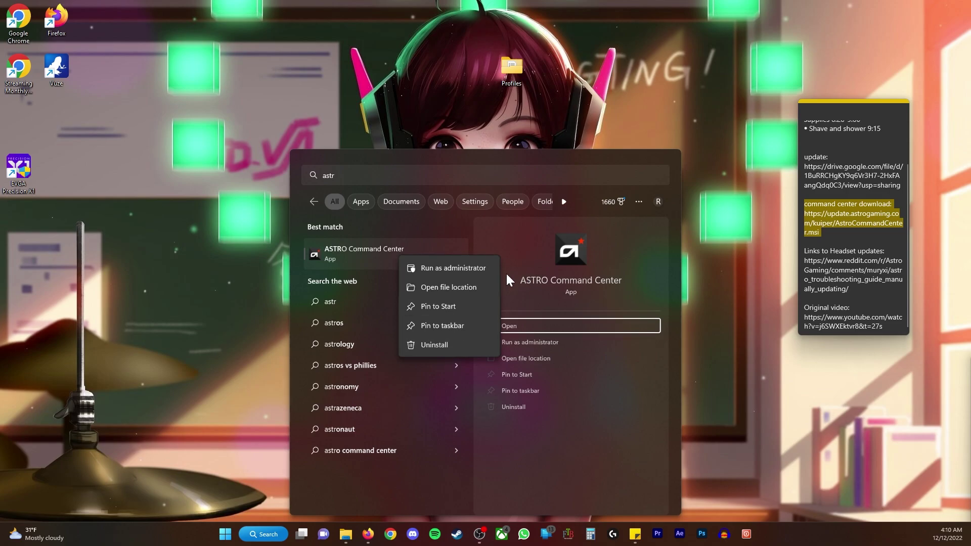
After a discarded 'add' search, search 'astr' again and show the result's Uninstall menu
left_click(226, 536)
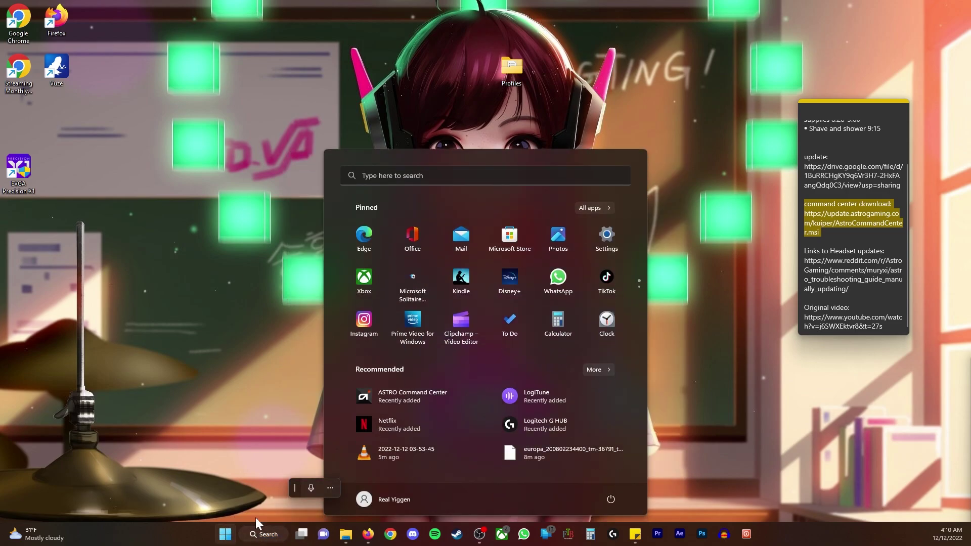
type("add")
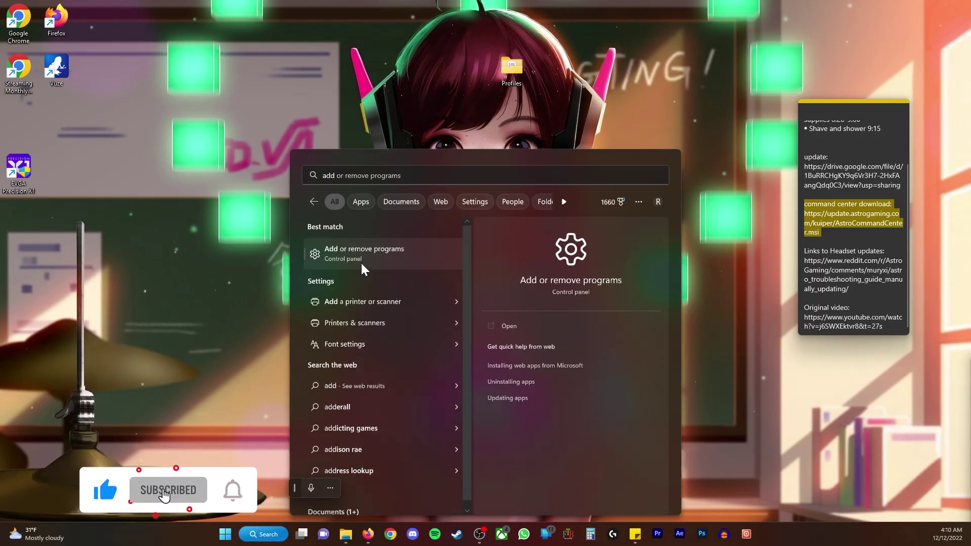
left_click(229, 298)
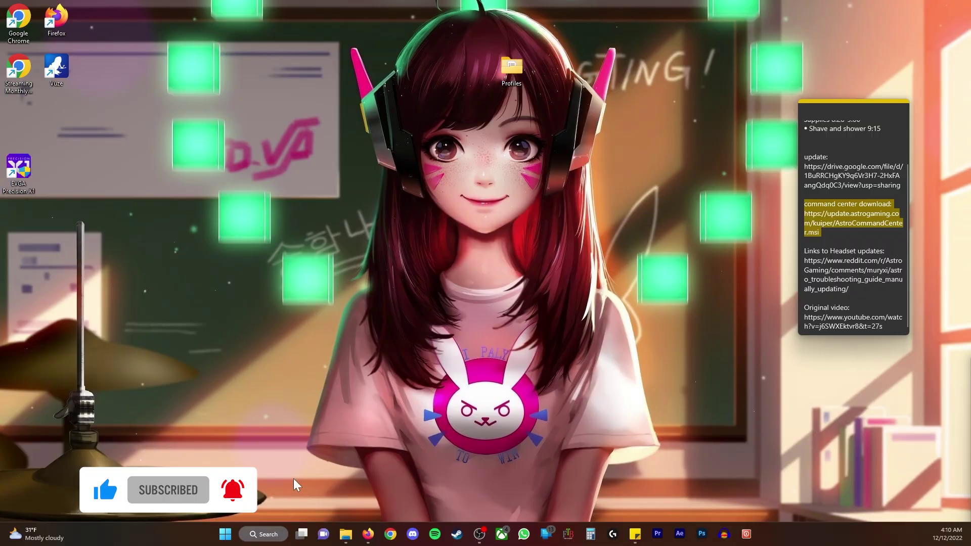
key("super")
type("a")
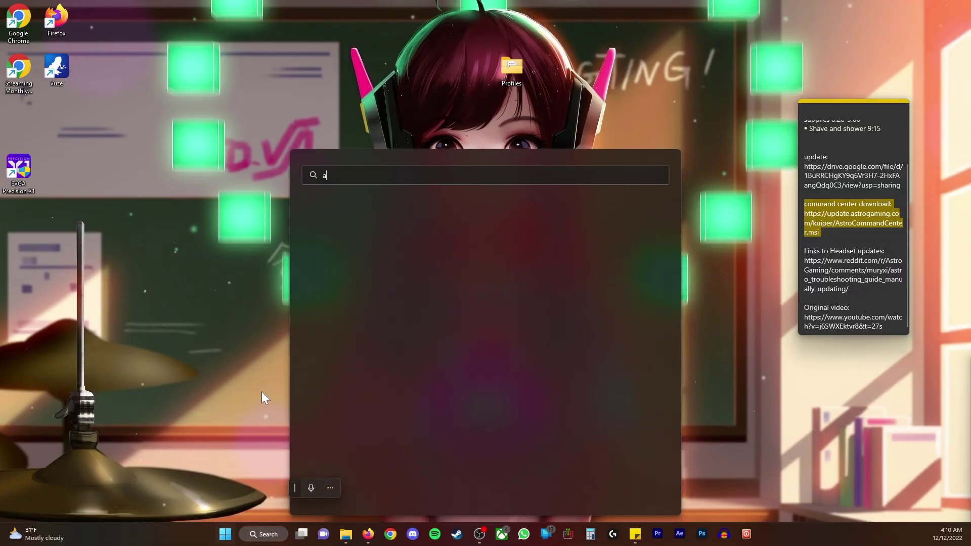
type("str")
right_click(548, 326)
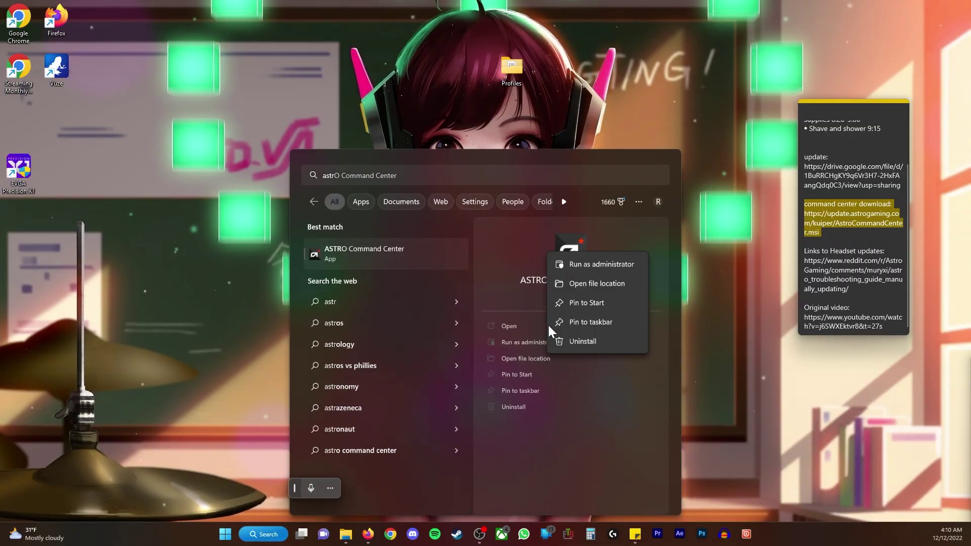
Uninstall ASTRO Command Center in Programs and Features, then move the window off the sticky note
left_click(608, 340)
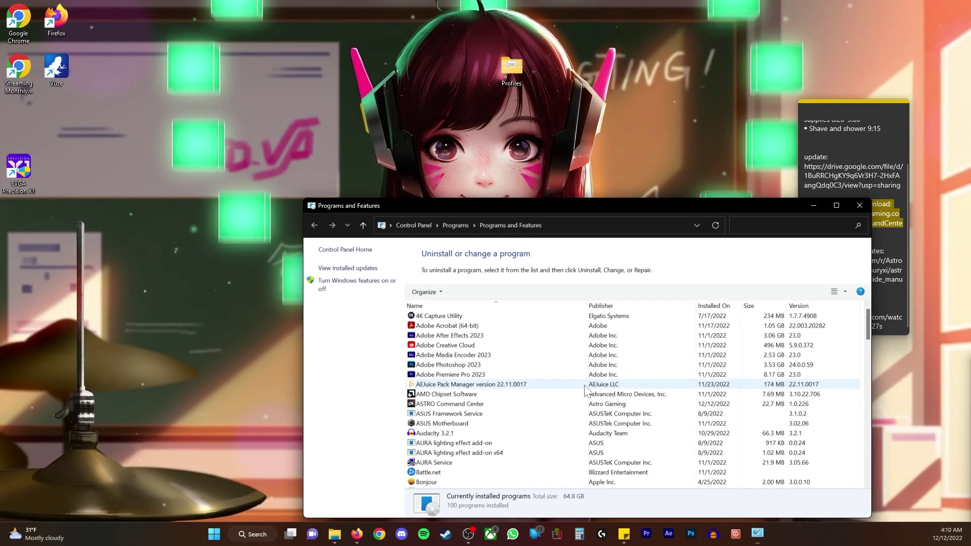
left_click(480, 404)
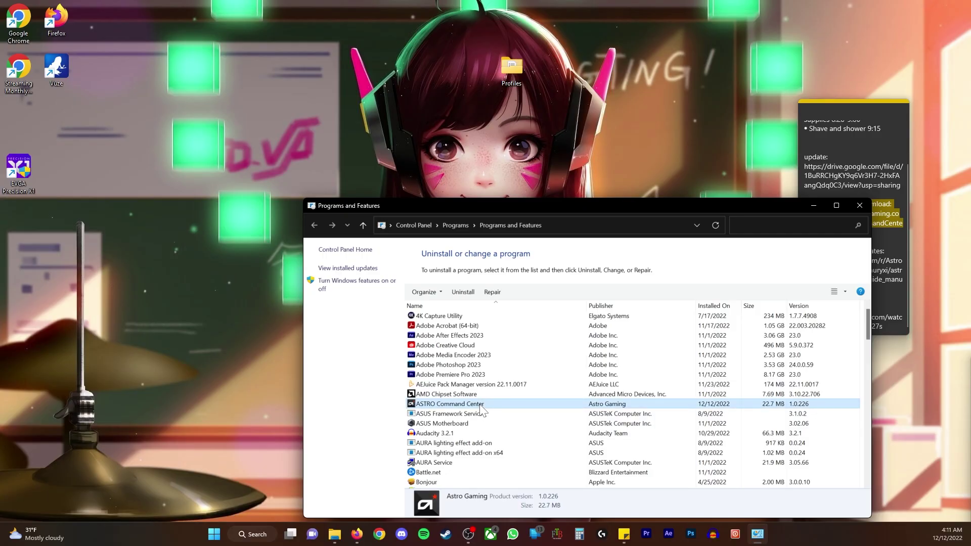
right_click(481, 405)
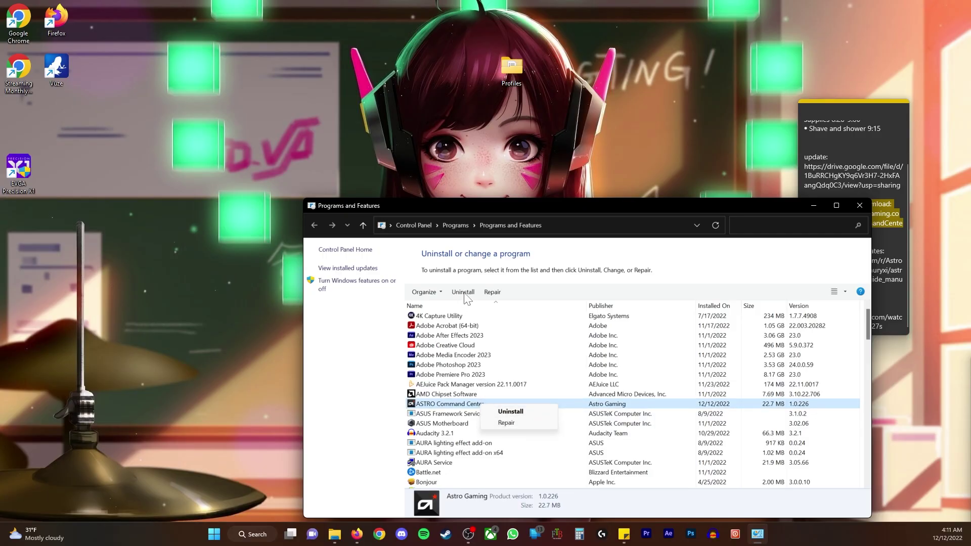
left_click(526, 410)
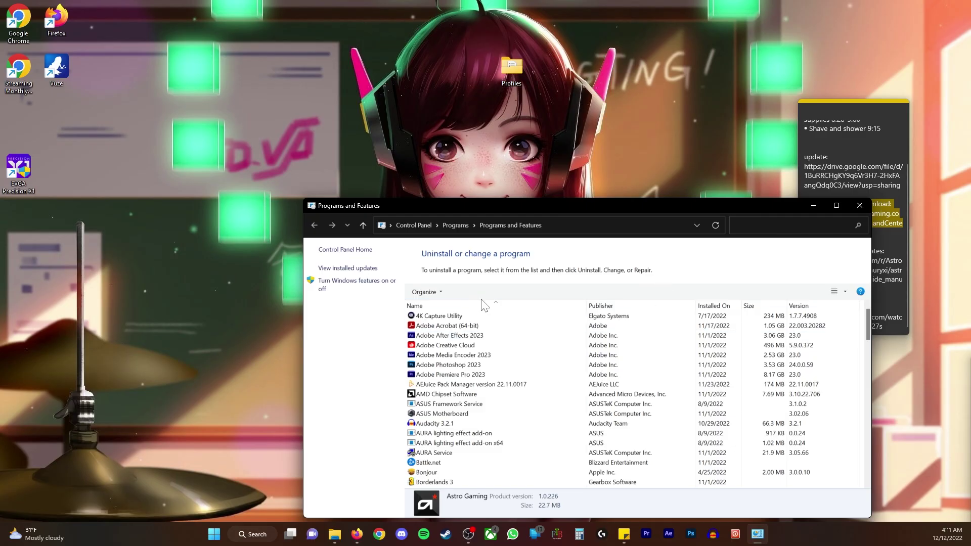
left_click_drag(621, 207, 520, 131)
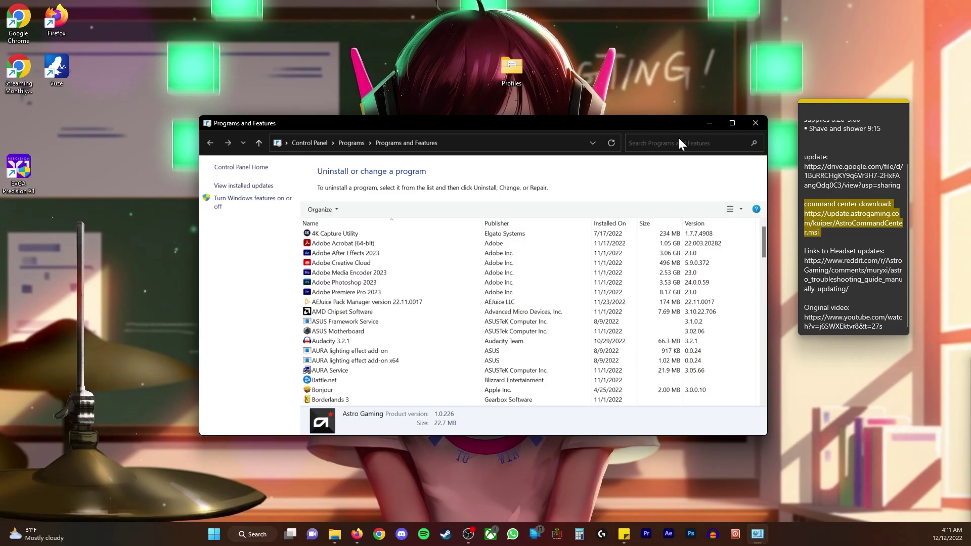
Close Programs and Features and select the Reddit headset updates link in the sticky note
left_click(754, 124)
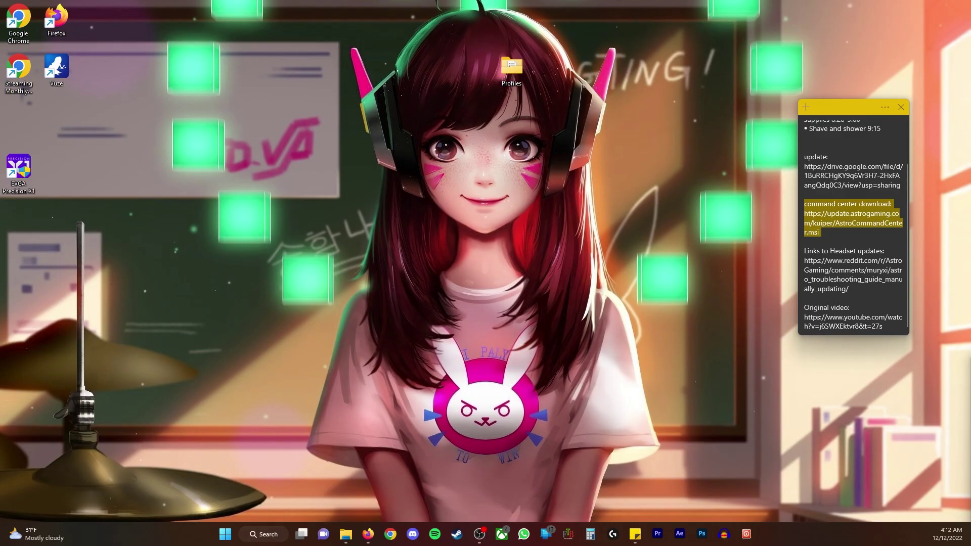
left_click_drag(804, 260, 849, 288)
key("ctrl+c")
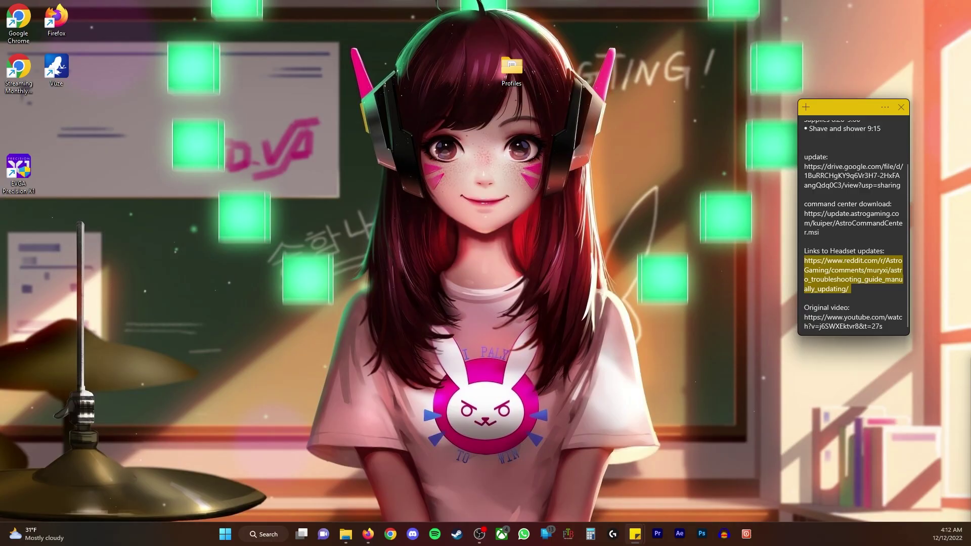
Paste the Reddit guide link into Firefox and download the A50 Wireless and Base Station GEN3 .afw firmware
left_click(367, 535)
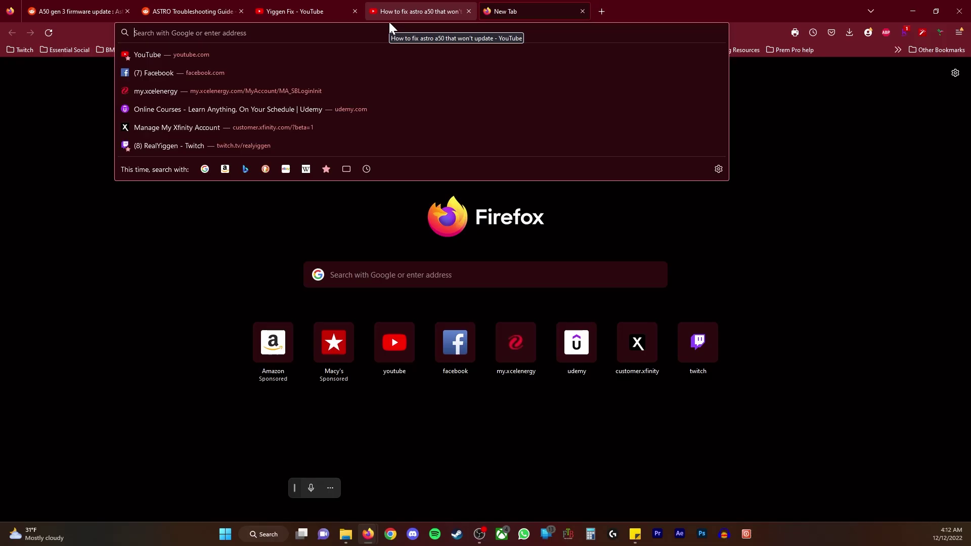
key("ctrl+v")
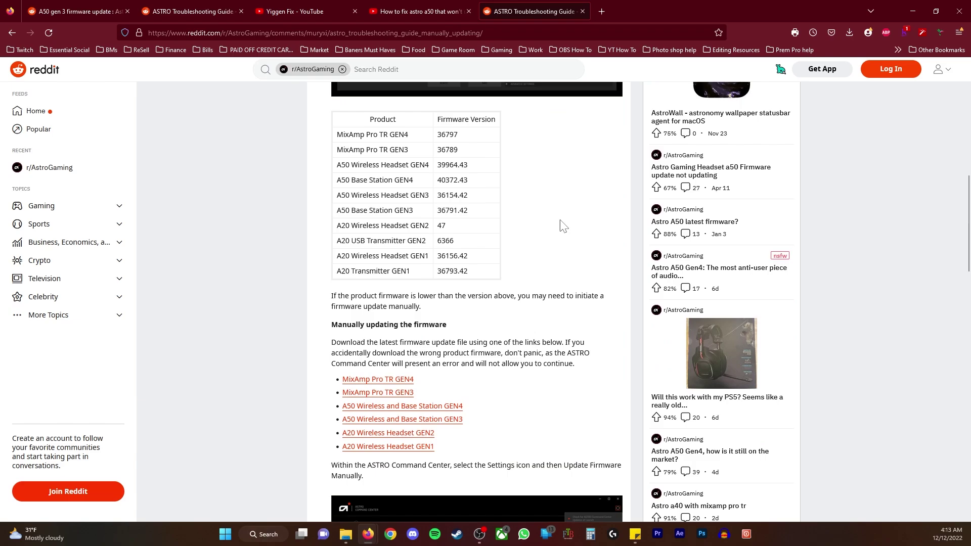
scroll(560, 222, "down", 3)
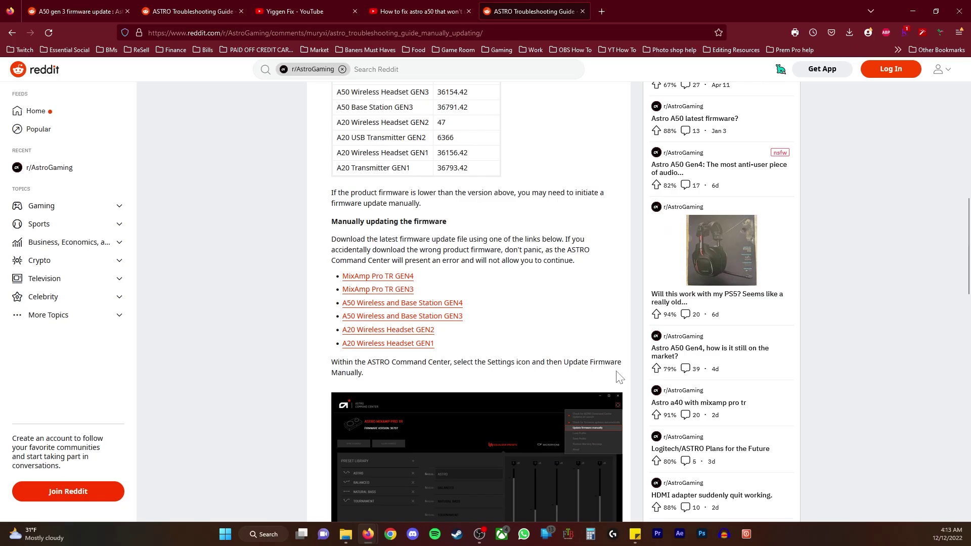
scroll(652, 324, "down", 8)
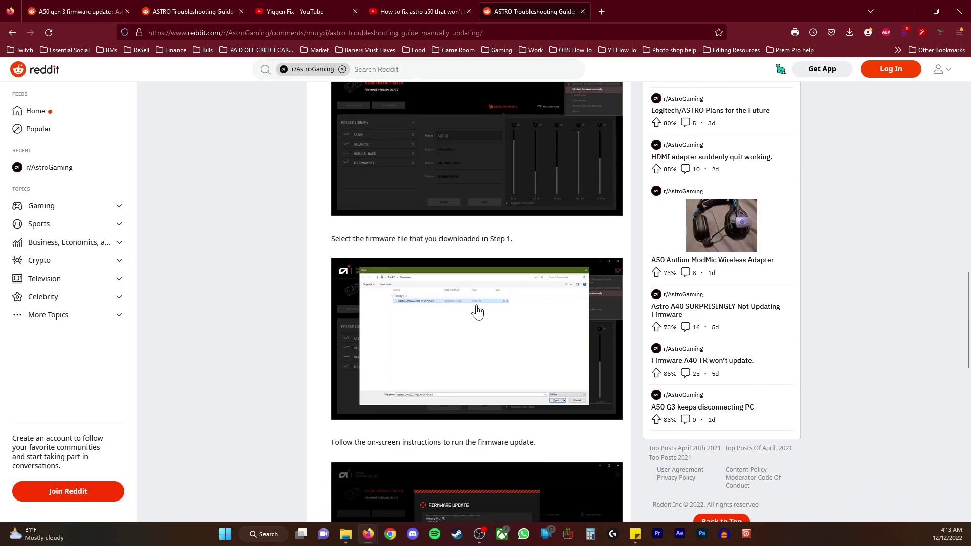
scroll(477, 312, "down", 6)
scroll(481, 282, "up", 12)
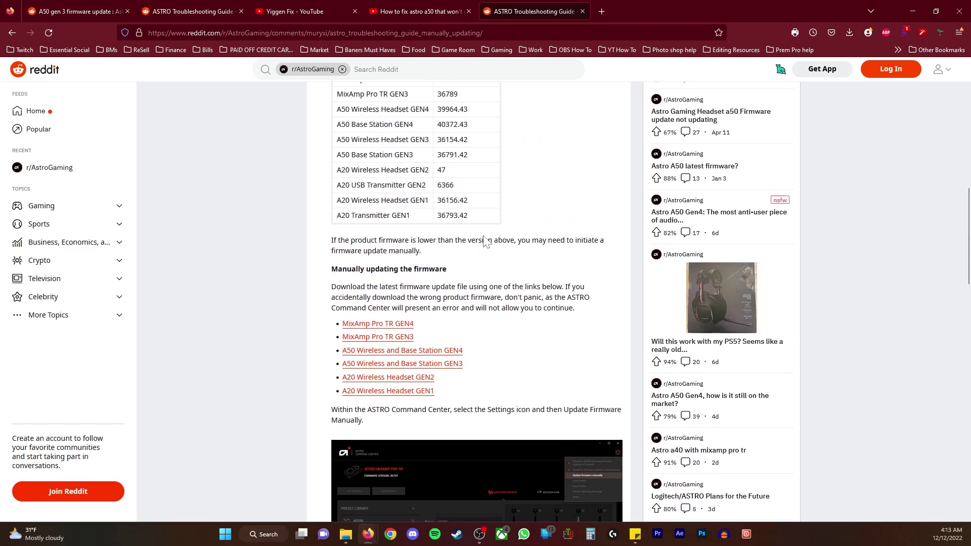
scroll(483, 240, "up", 5)
scroll(486, 225, "down", 15)
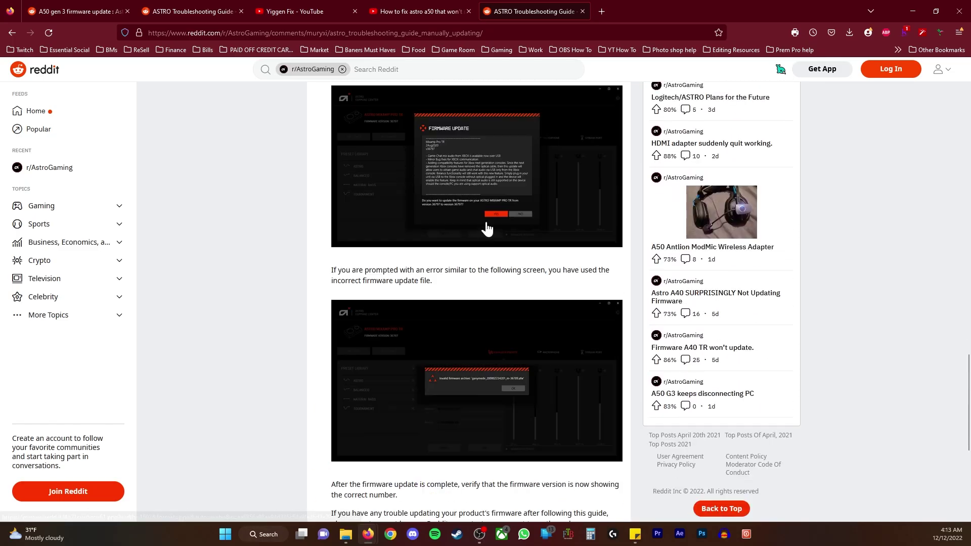
scroll(488, 227, "up", 15)
scroll(489, 223, "down", 10)
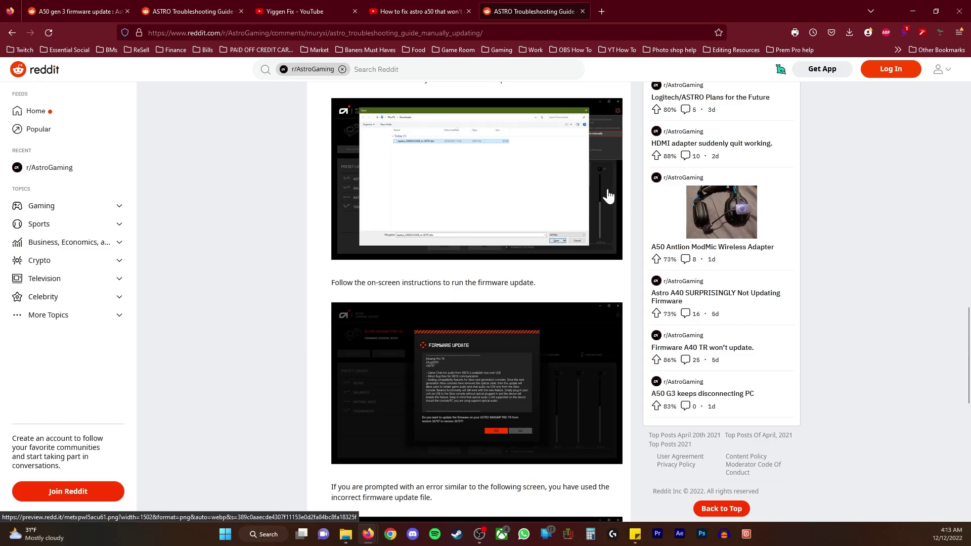
scroll(581, 232, "up", 12)
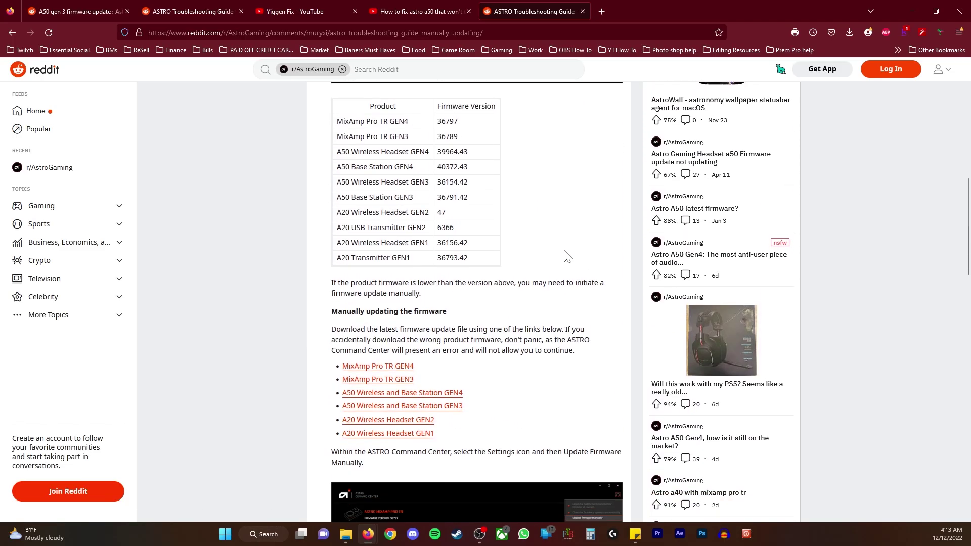
scroll(568, 257, "down", 1)
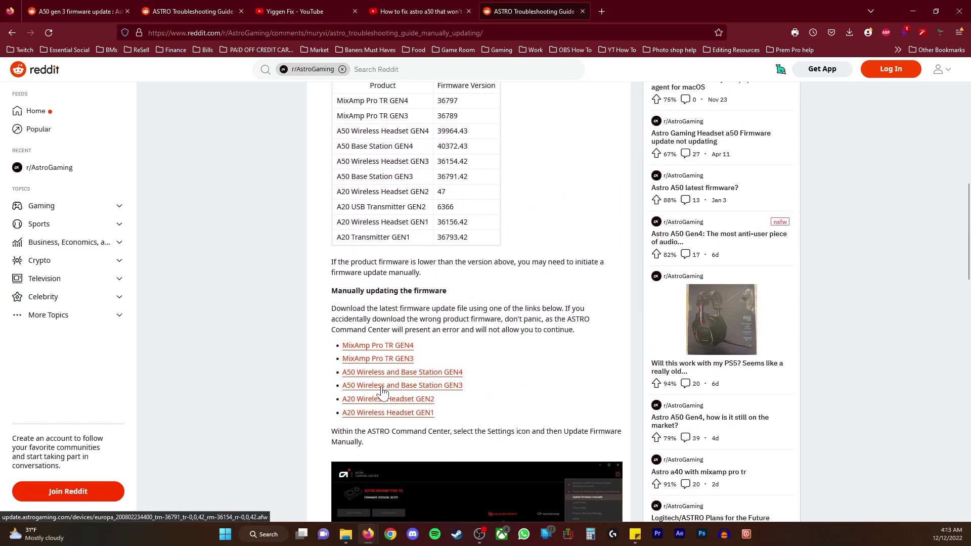
left_click(443, 392)
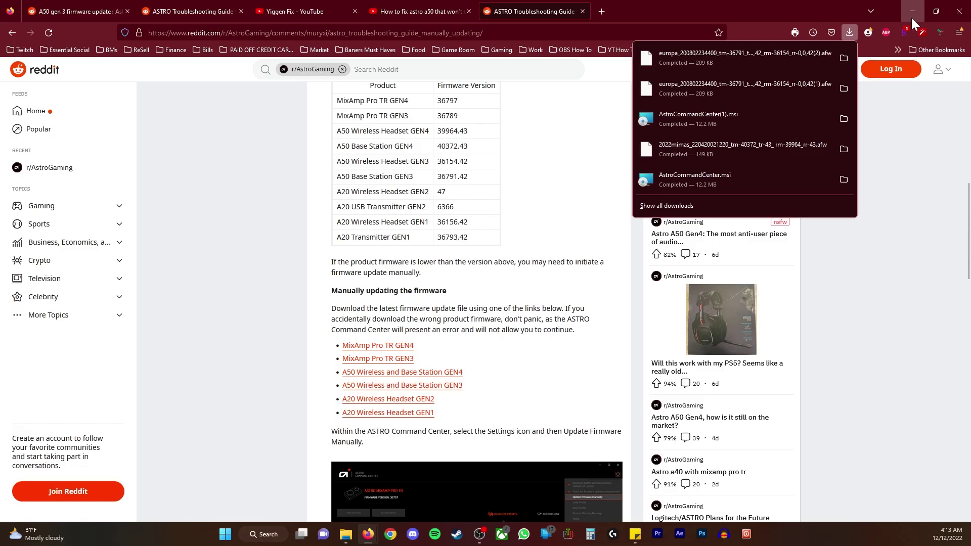
Download AstroCommandCenter.msi from the pasted link in a new Firefox tab and launch it
left_click(912, 11)
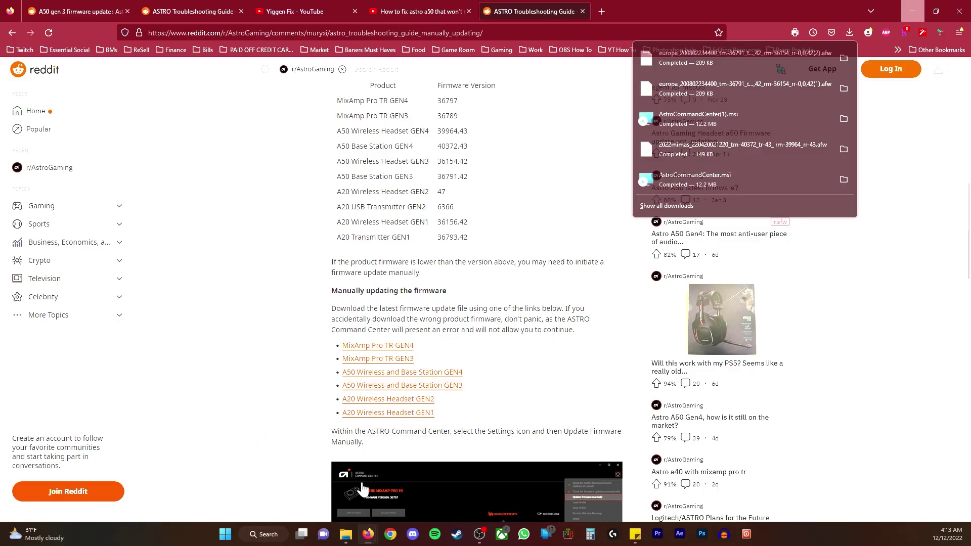
left_click(368, 534)
left_click(602, 12)
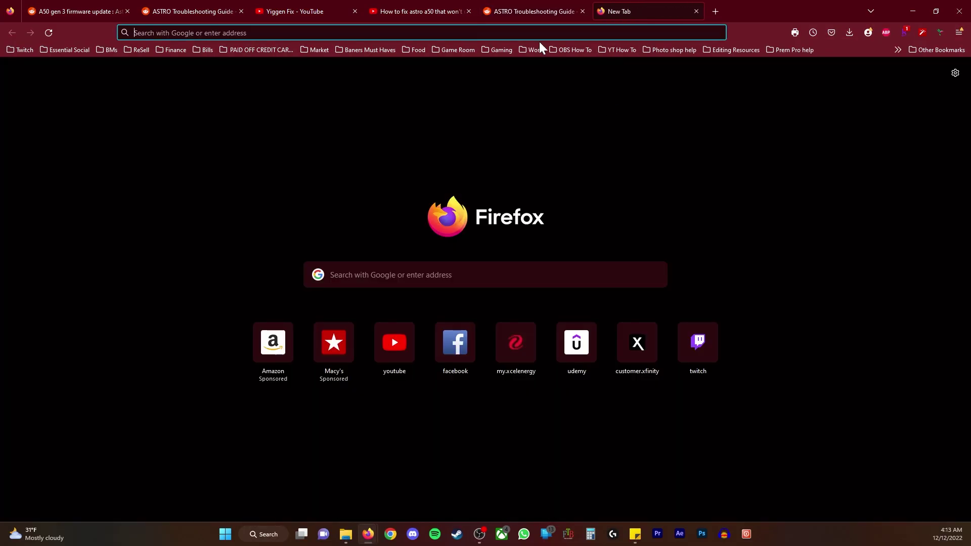
left_click(539, 34)
type("https://update.astrogaming.com/kuiper/AstroCommandCenter.msi")
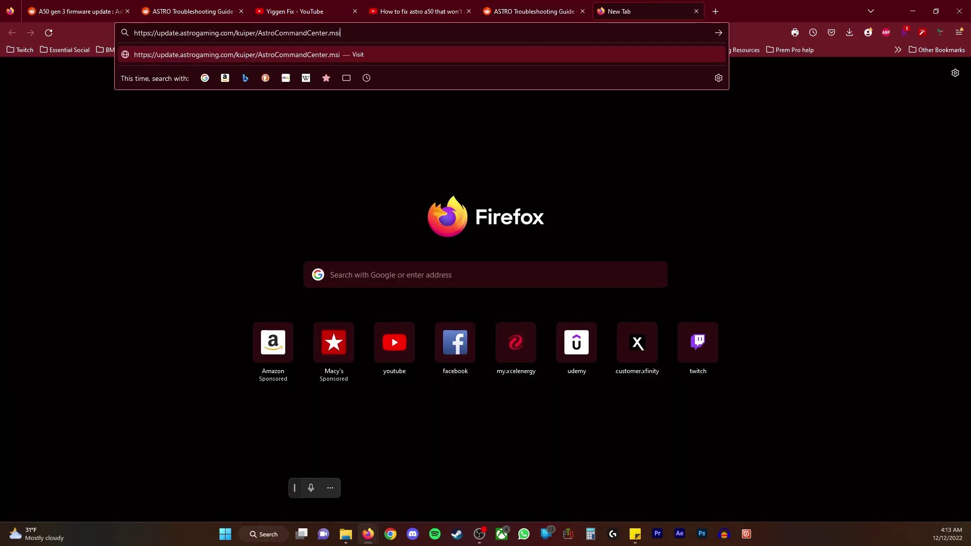
key("Return")
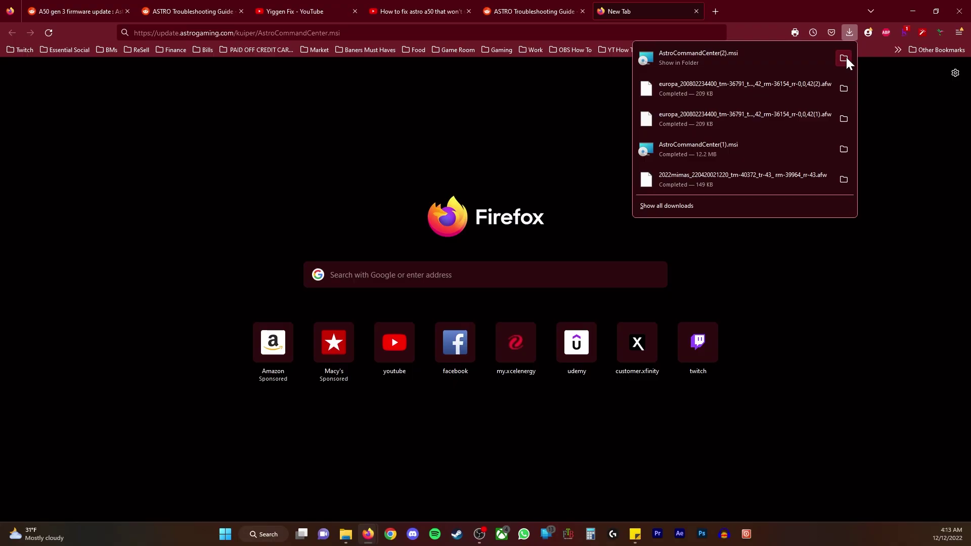
left_click(700, 56)
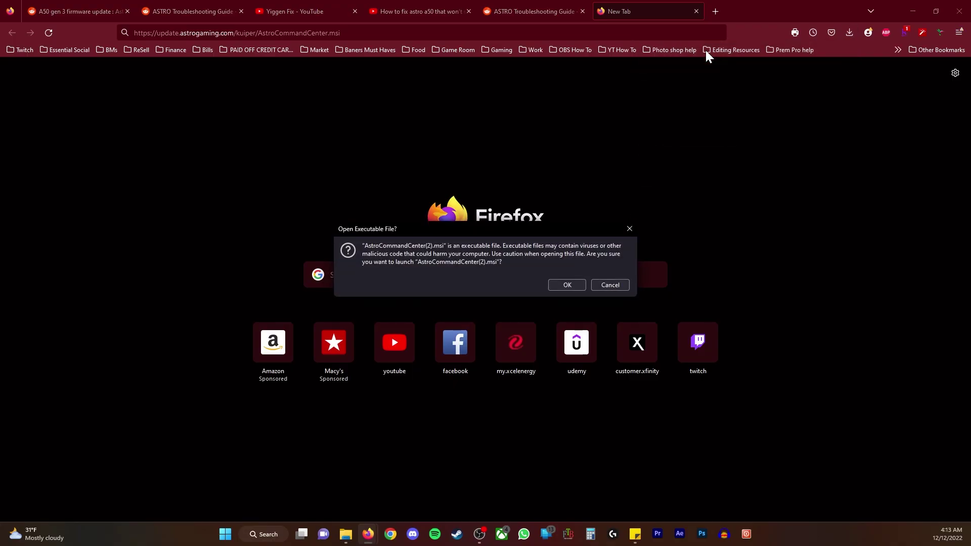
Run the downloaded .msi and complete ASTRO Command Center setup with the default install folder
left_click(569, 284)
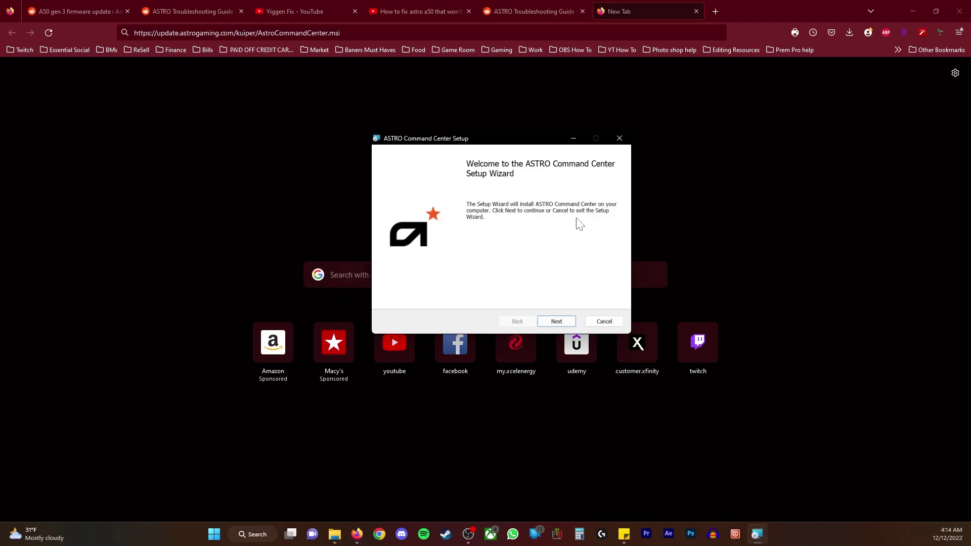
left_click(570, 323)
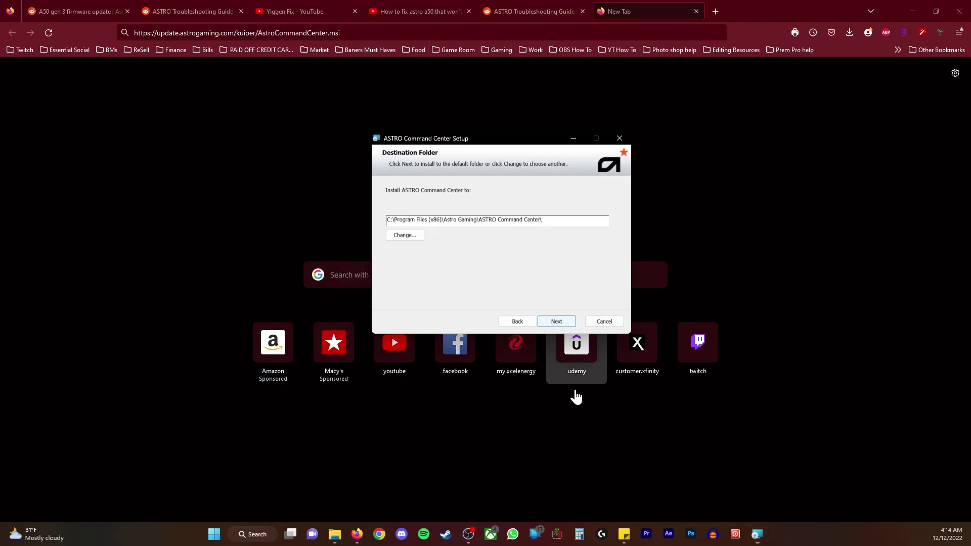
left_click(557, 321)
left_click(566, 324)
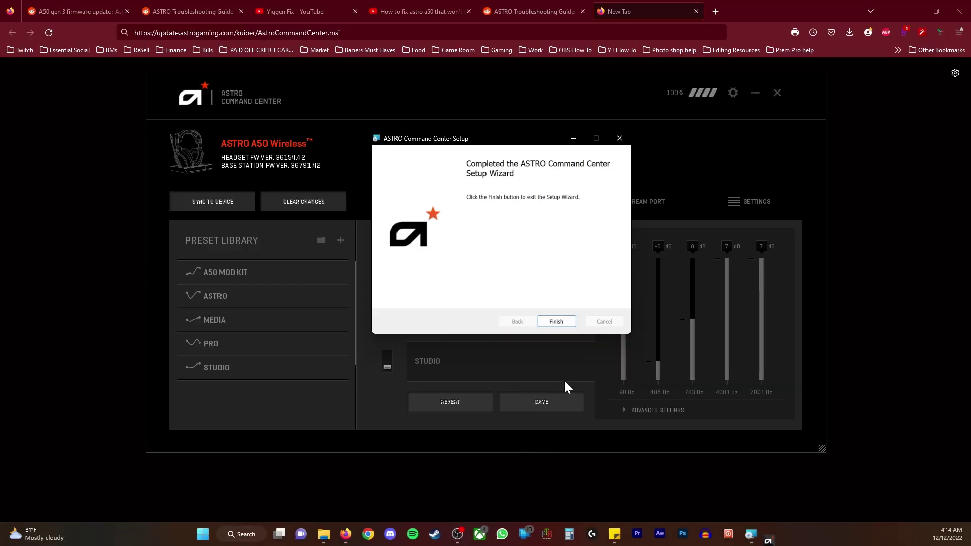
left_click(565, 324)
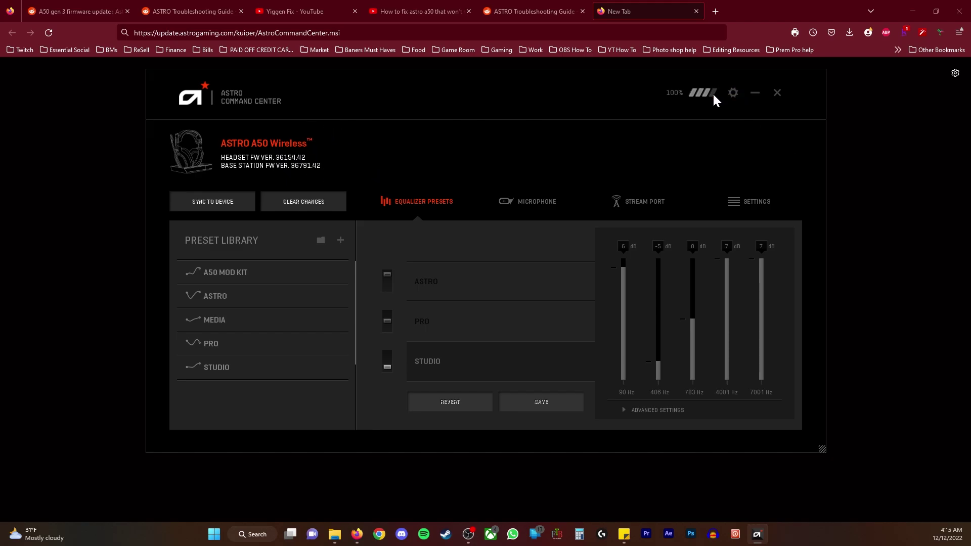
Via the gear menu's Update firmware manually, load the europa .afw file from Downloads
left_click(734, 94)
left_click(731, 94)
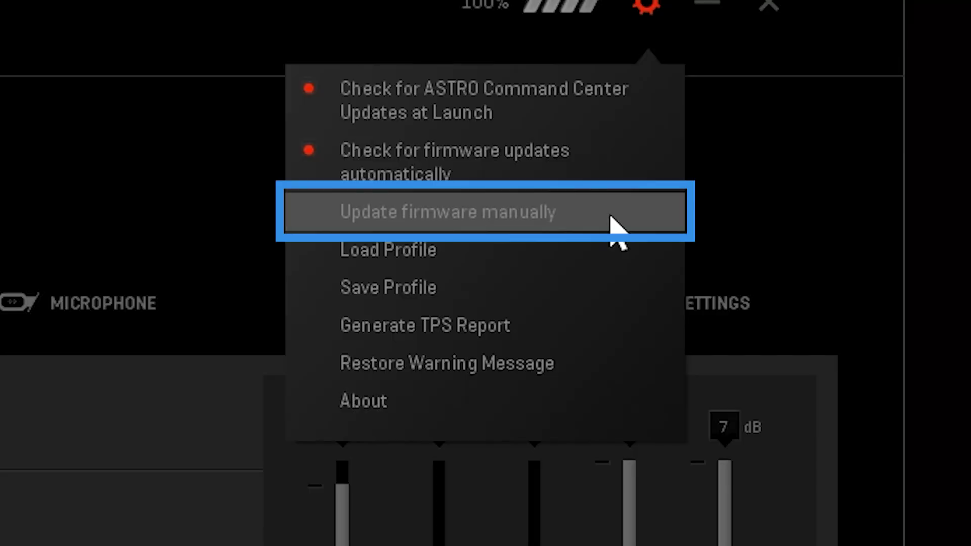
left_click(611, 216)
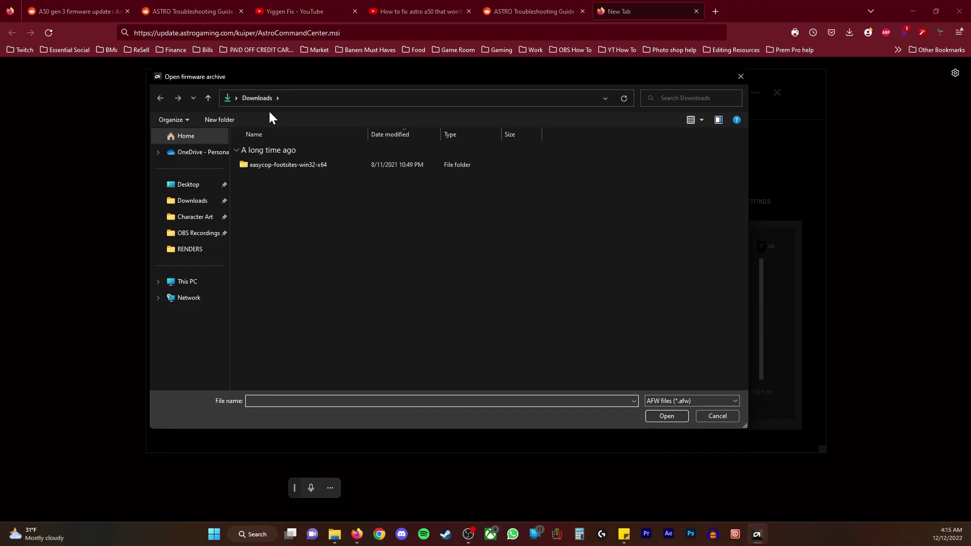
left_click(198, 201)
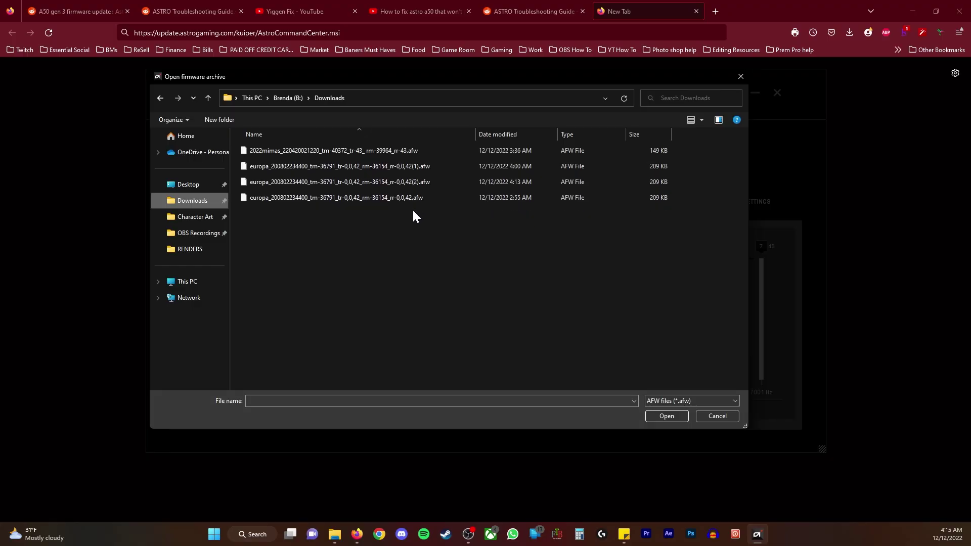
left_click(368, 198)
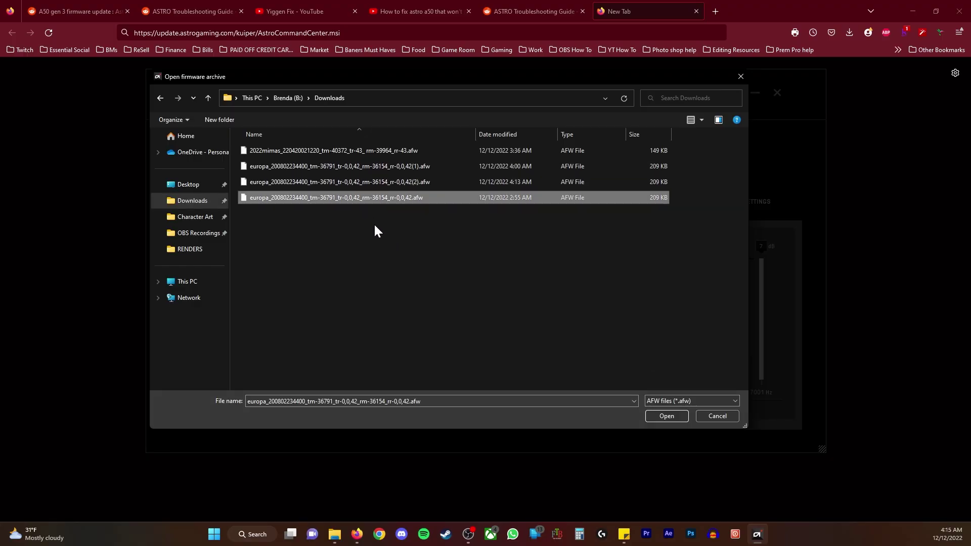
left_click(667, 416)
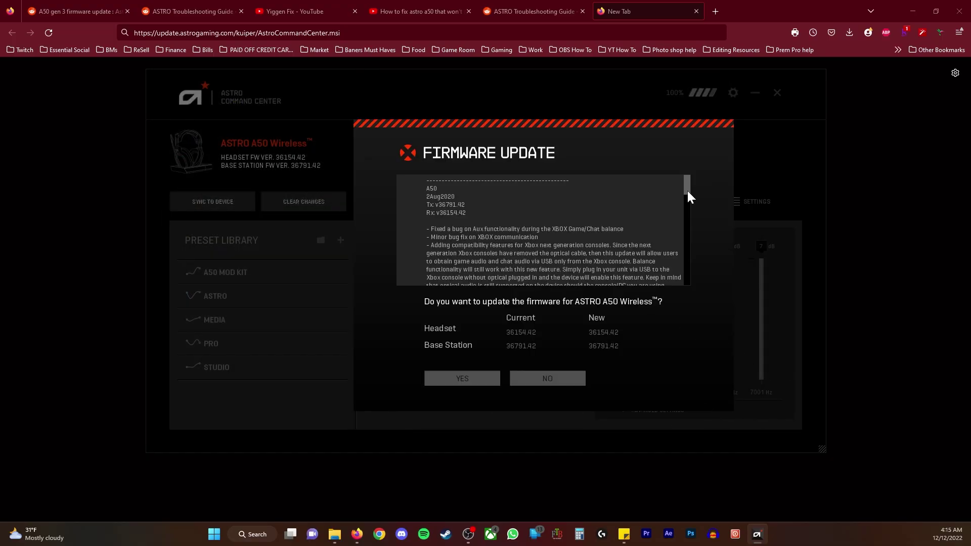
mouse_move(687, 189)
left_mouse_down()
mouse_move(691, 214)
mouse_move(689, 195)
left_mouse_up()
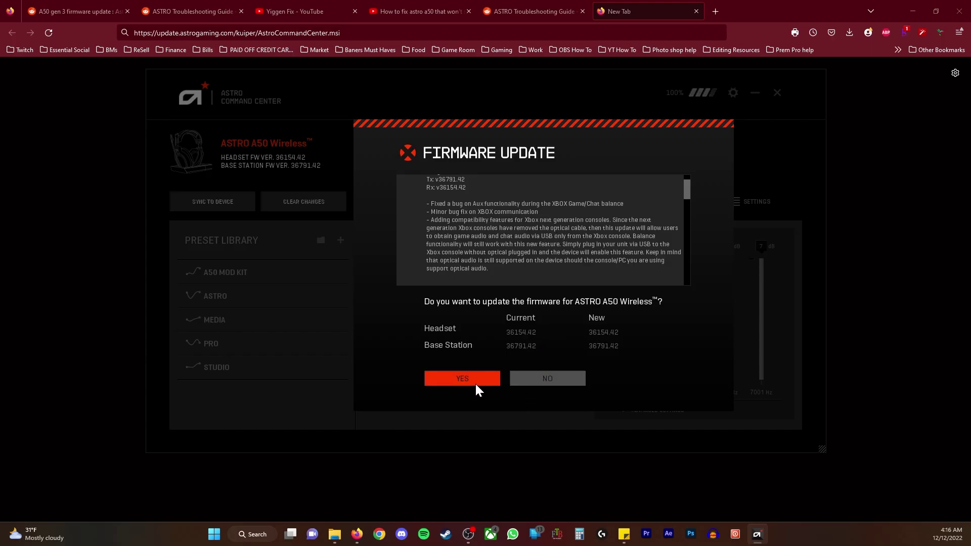
Answer NO to the A50 firmware update prompt
left_click(567, 381)
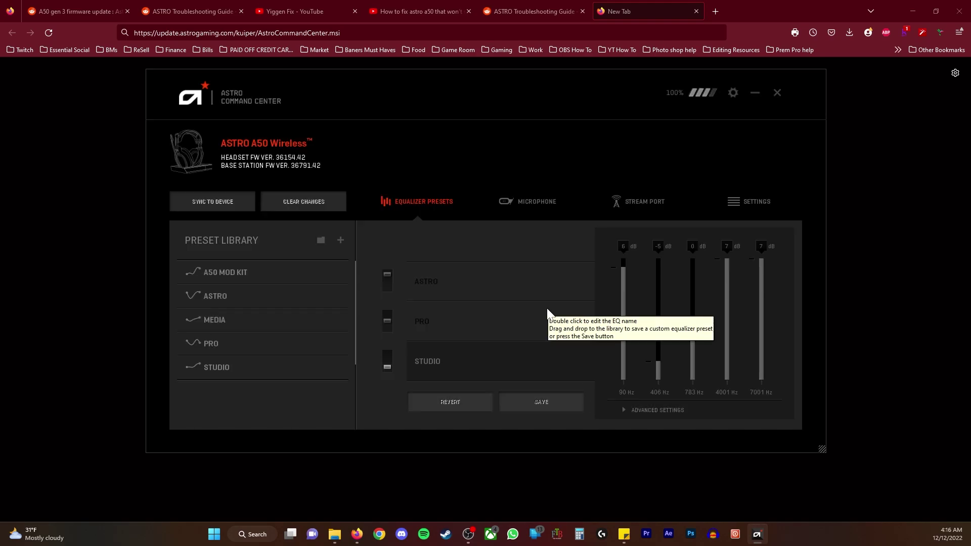